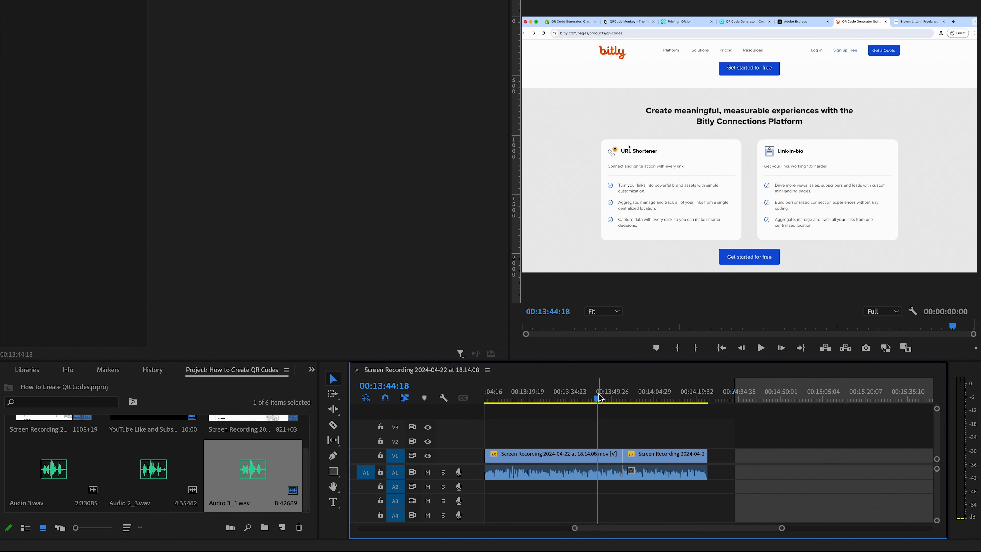
Move the playhead past the end of the footage, return it to the sequence start and set an In point at 00:00:00:00
click(719, 398)
drag(714, 395, 712, 398)
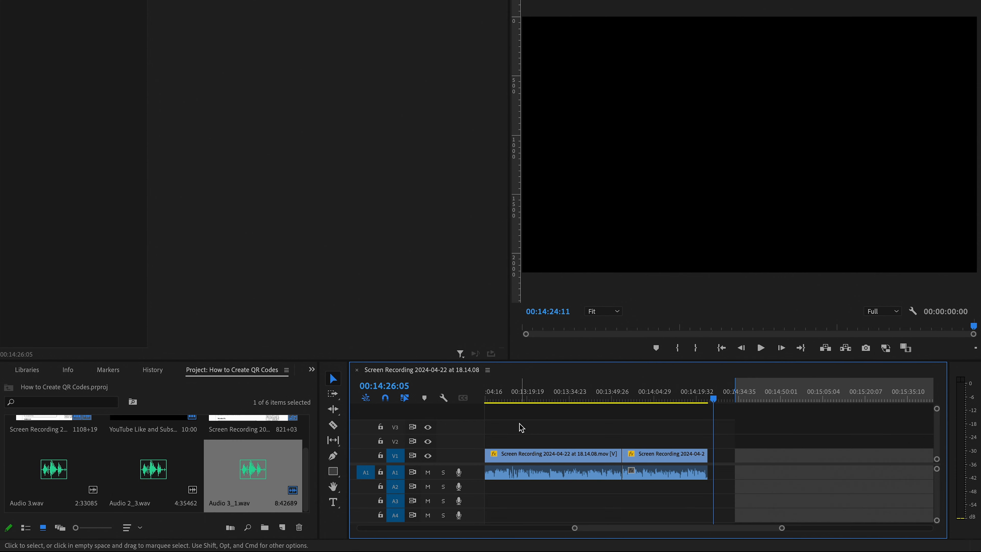
scroll(518, 419, left, 20)
click(506, 397)
drag(496, 396, 468, 395)
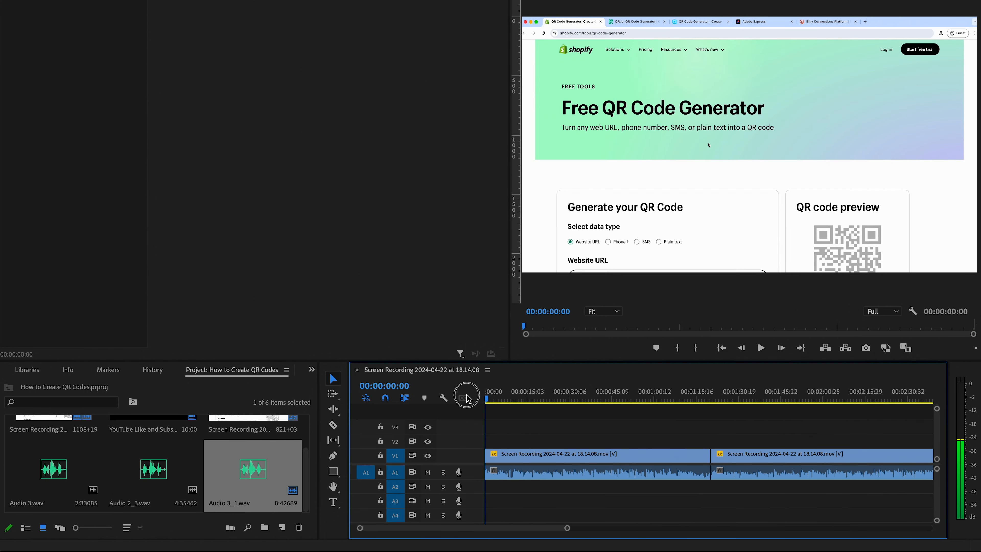
key(i)
With the playhead past the footage end, record about 6 seconds of voice-over on track A2 from the In point and delete the recorded clip
scroll(588, 426, right, 20)
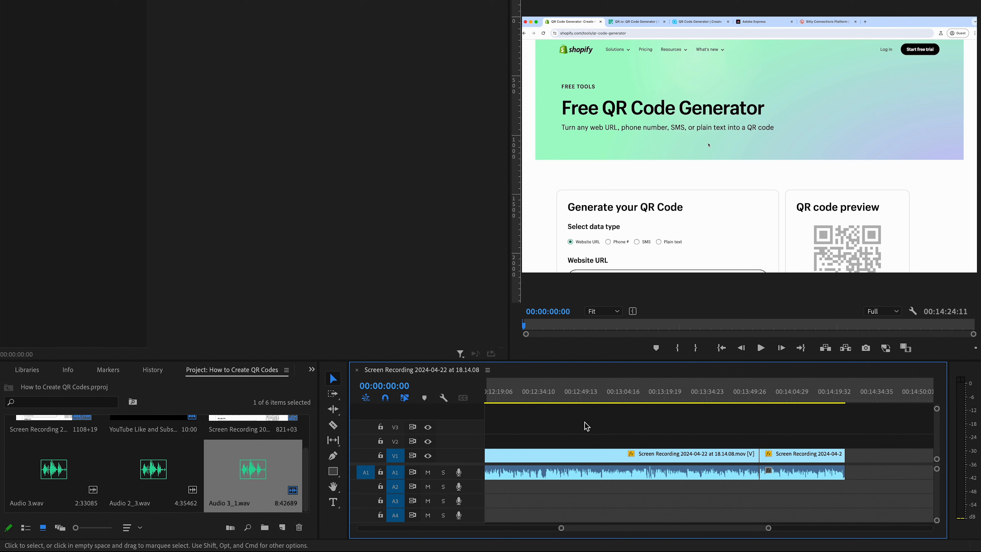
scroll(586, 425, right, 5)
click(662, 395)
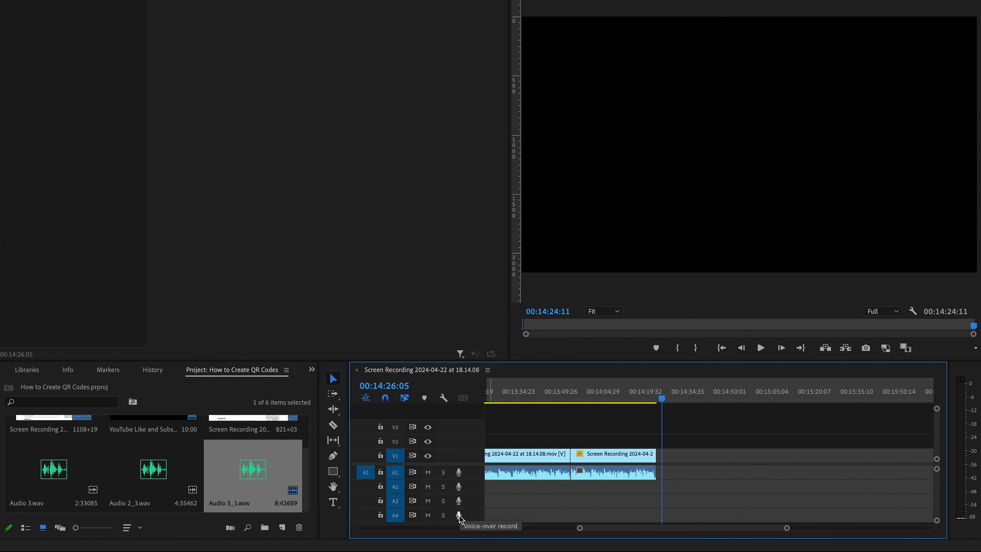
click(459, 488)
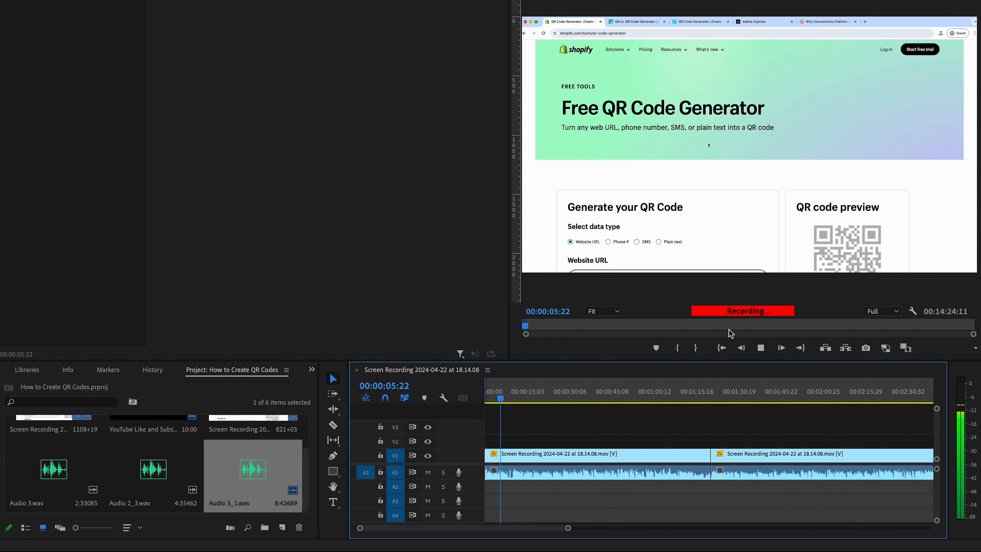
key(space)
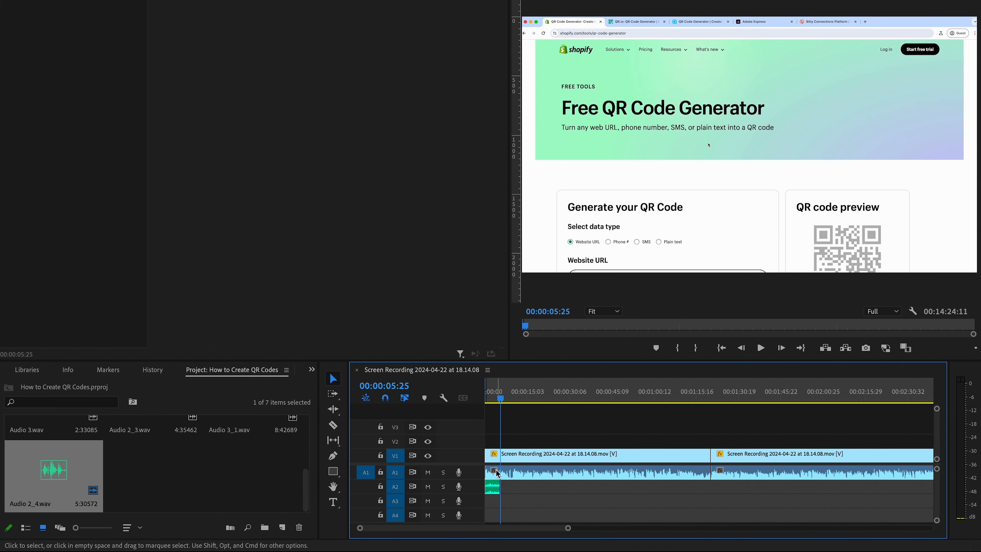
click(492, 489)
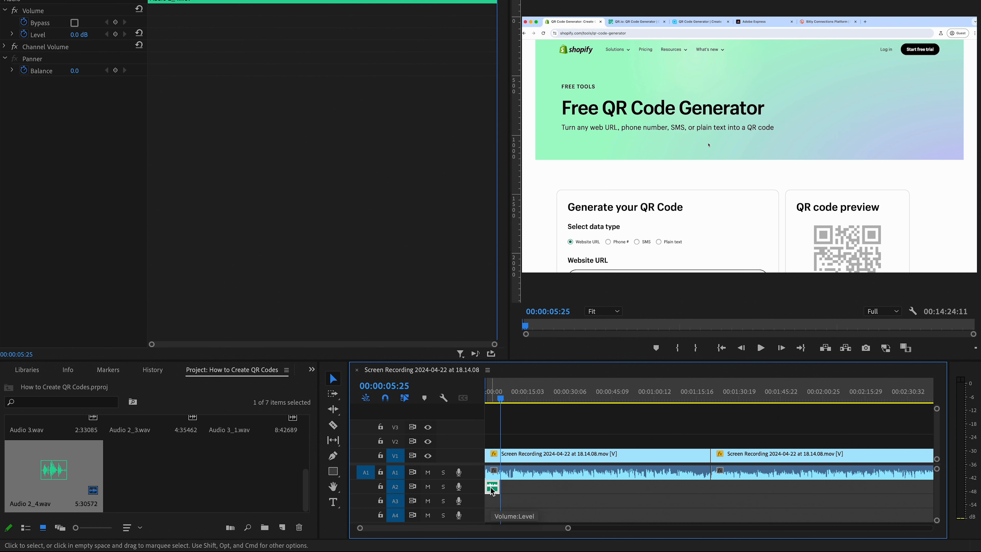
key(Delete)
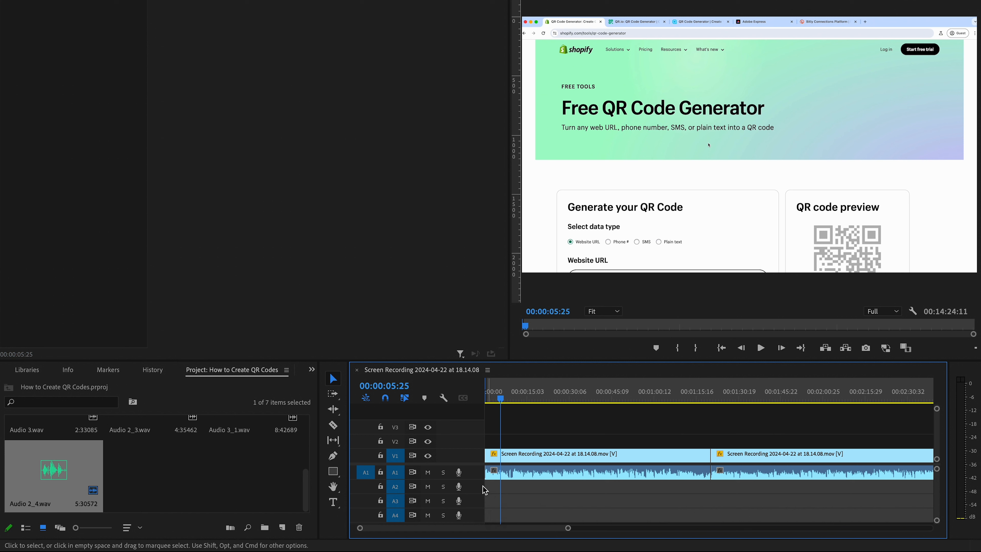
Mute track A1 and record about 13 seconds of voice-over on track A2 from the start of the sequence
click(428, 473)
key(Home)
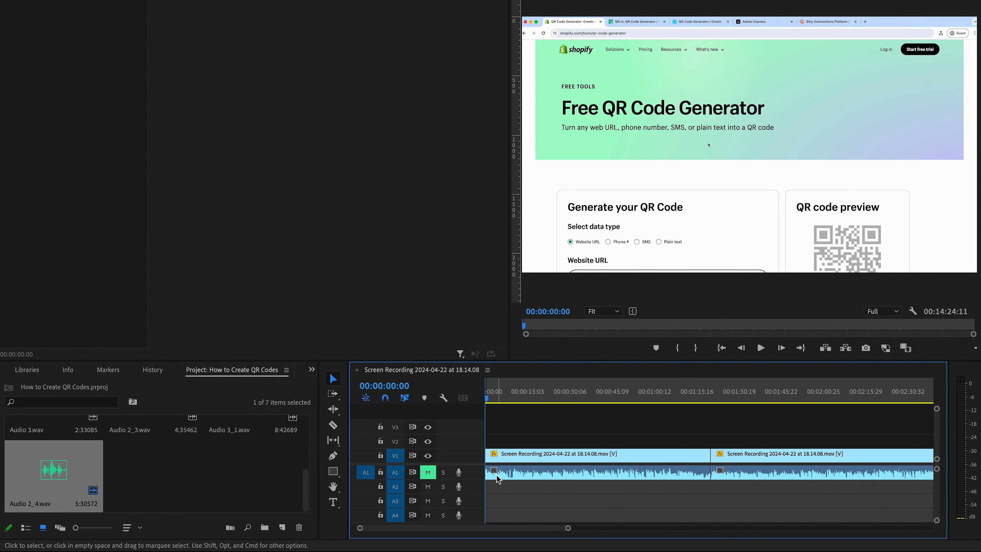
click(459, 486)
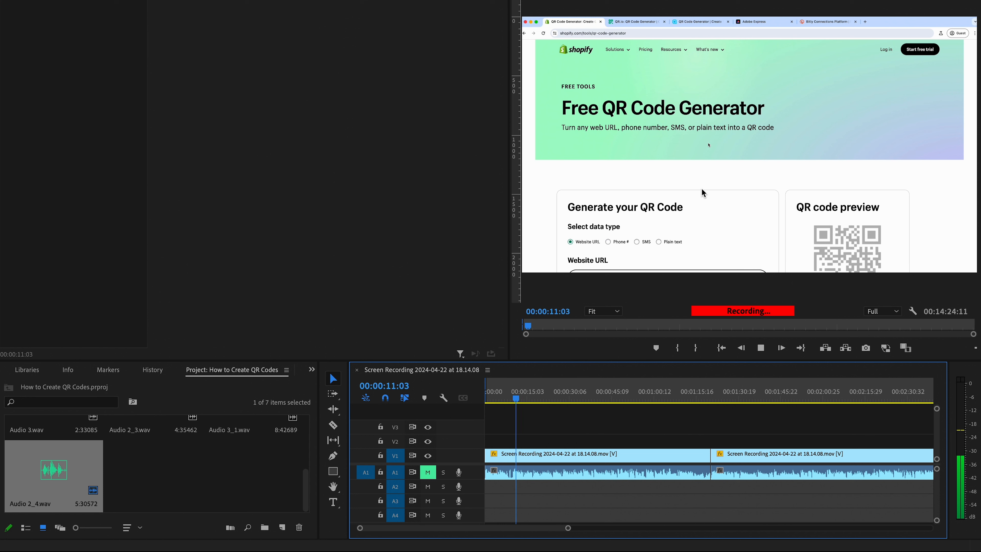
key(space)
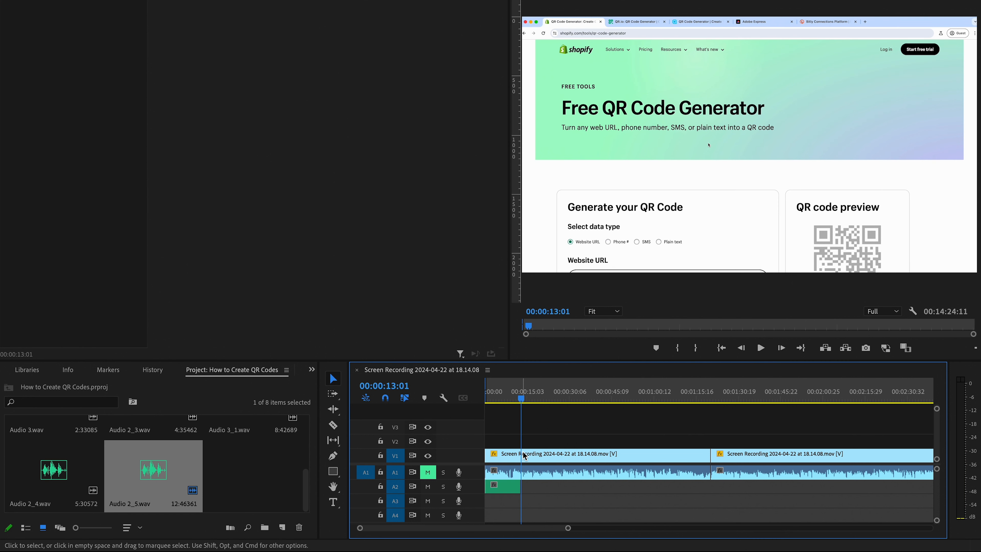
Play back the voice-over clip on track A2 from about 00:00:05:27 for a couple of seconds
drag(520, 397, 501, 394)
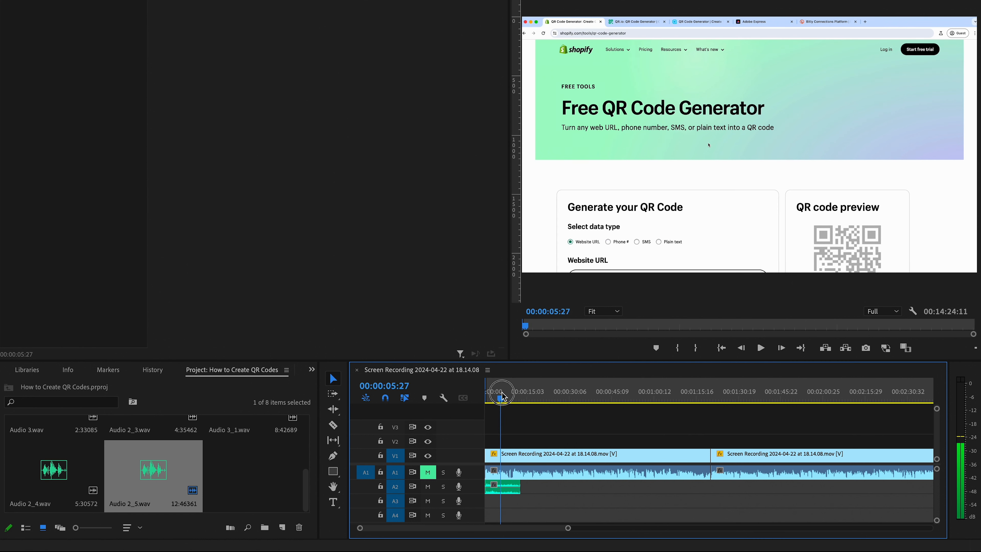
key(space)
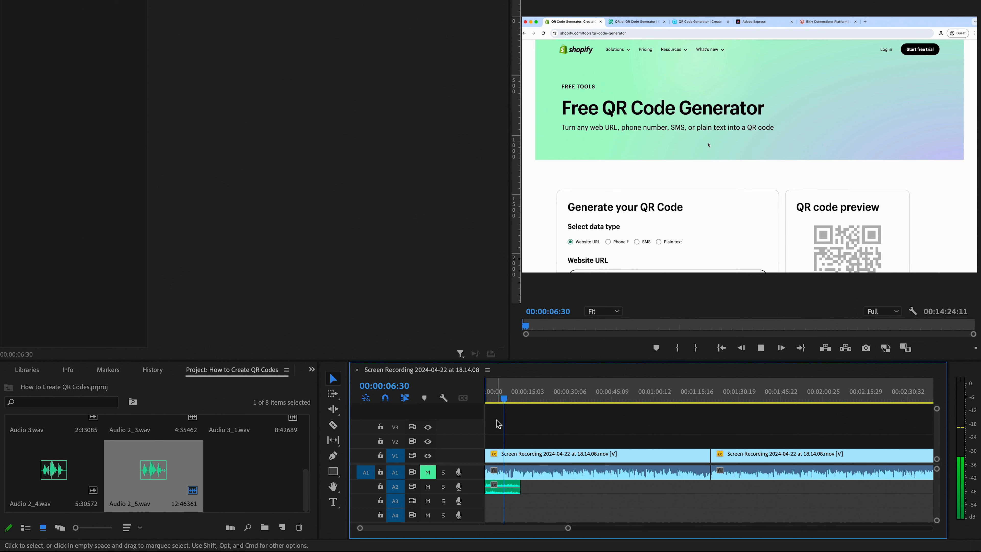
key(space)
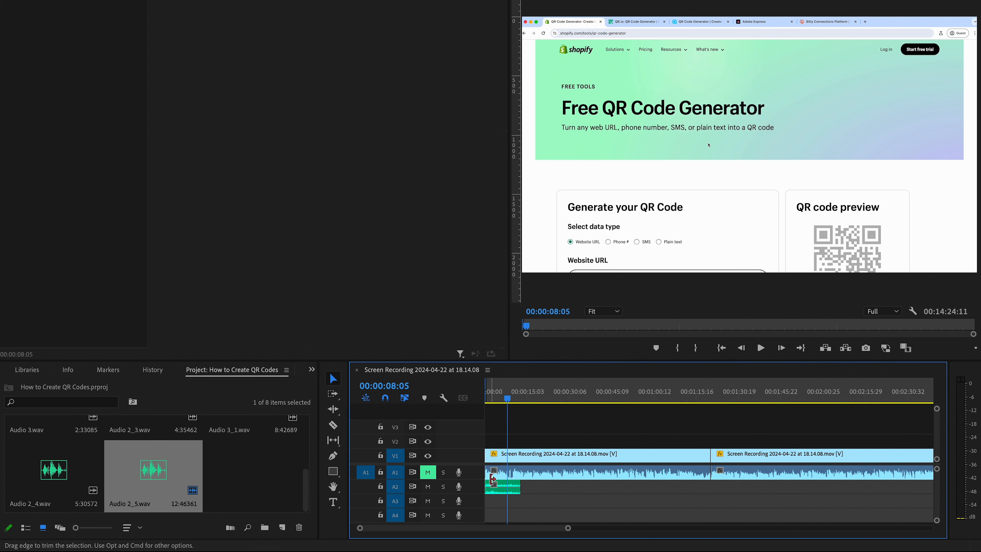
Delete the voice-over clip from track A2 and unmute track A1
click(502, 487)
key(Delete)
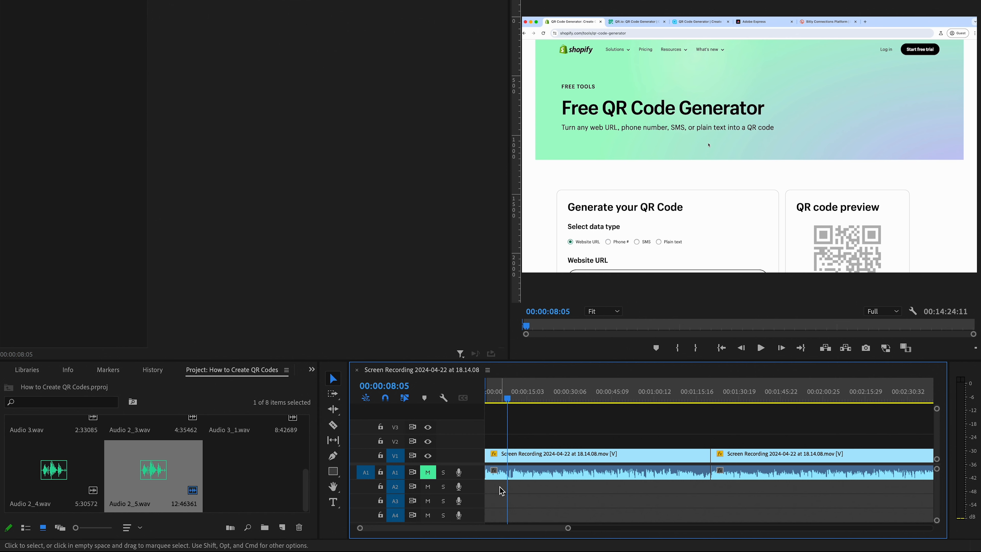
click(427, 472)
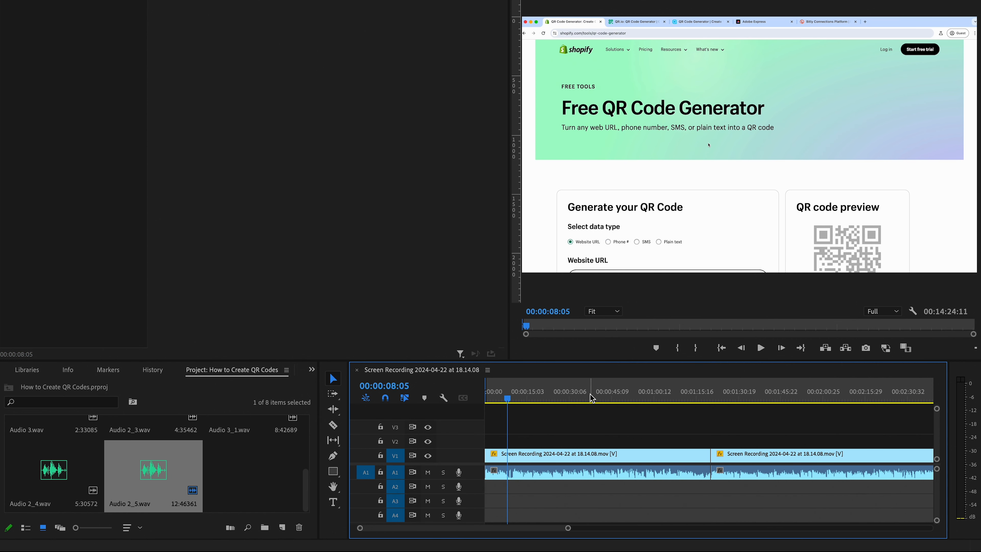
Place the playhead at 00:01:01:19 and mute track A1
scroll(704, 402, right, 3)
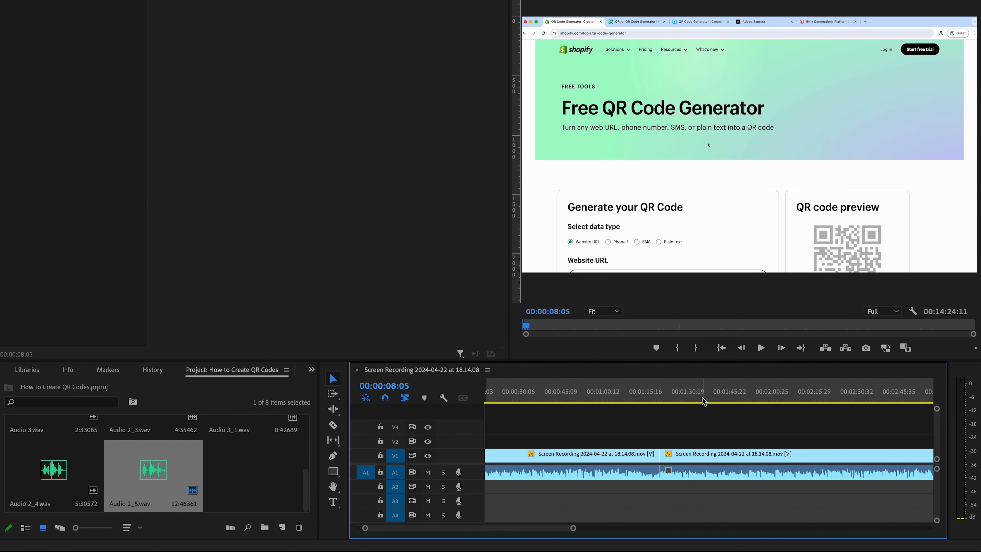
drag(704, 402, 610, 405)
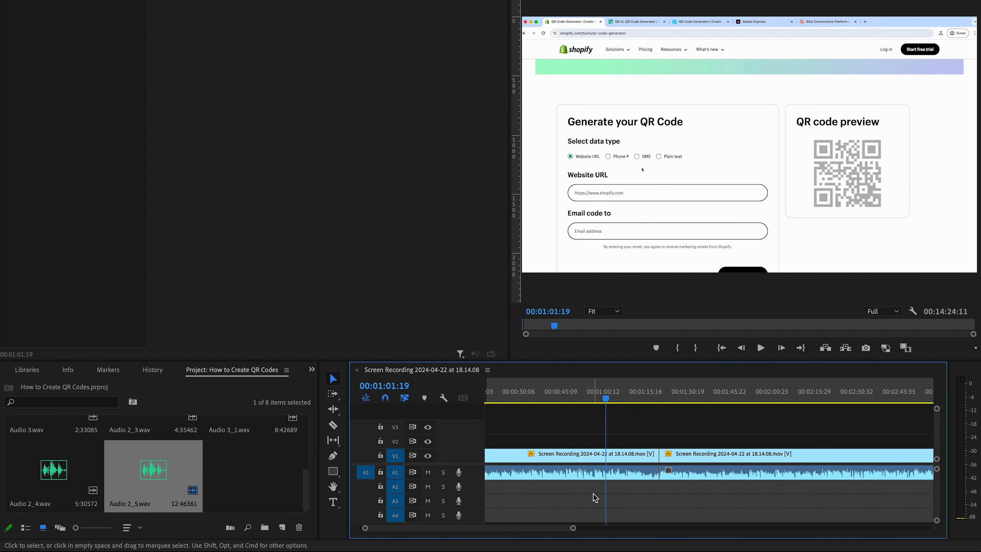
click(427, 472)
Unlink the video and audio of the first screen recording clip, undoing any accidental range marking
right_click(601, 462)
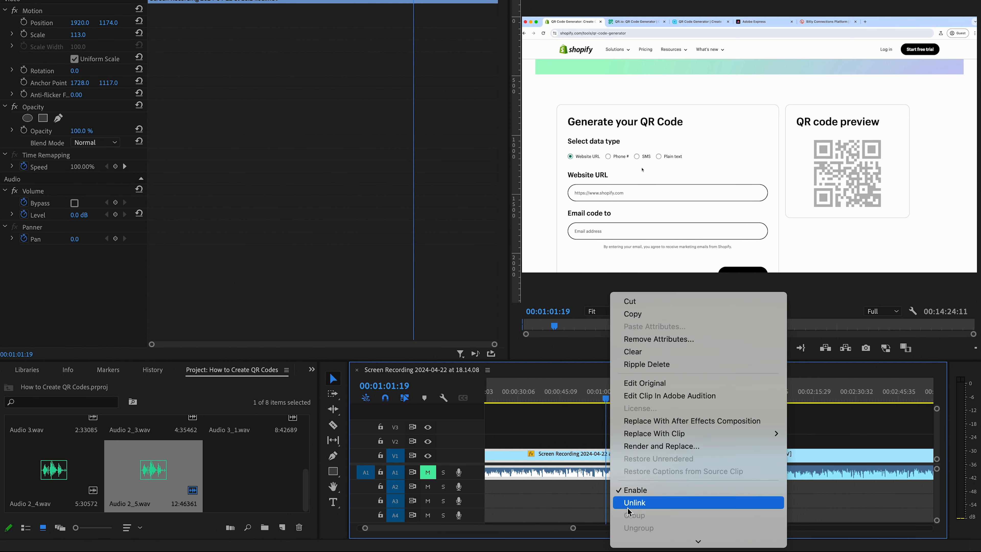
click(629, 507)
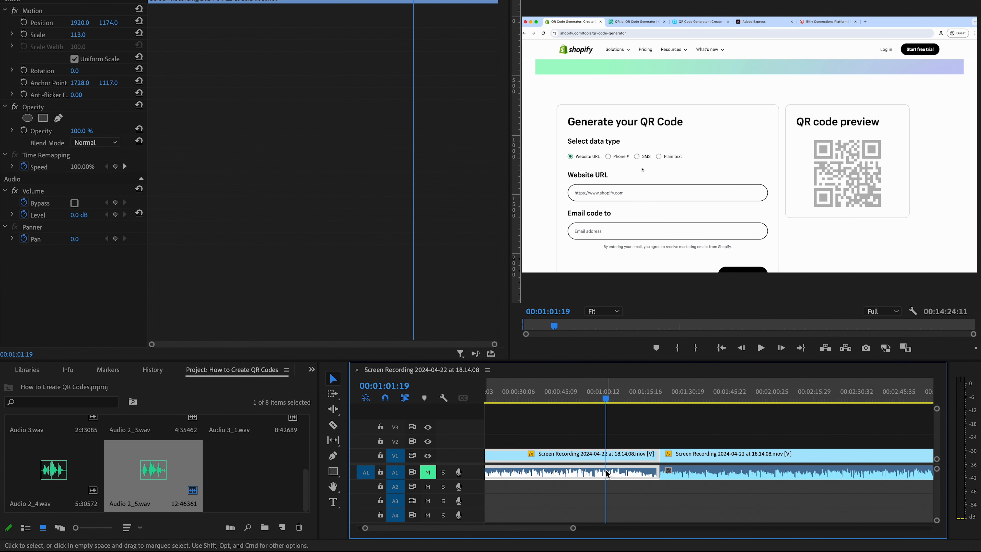
right_click(608, 459)
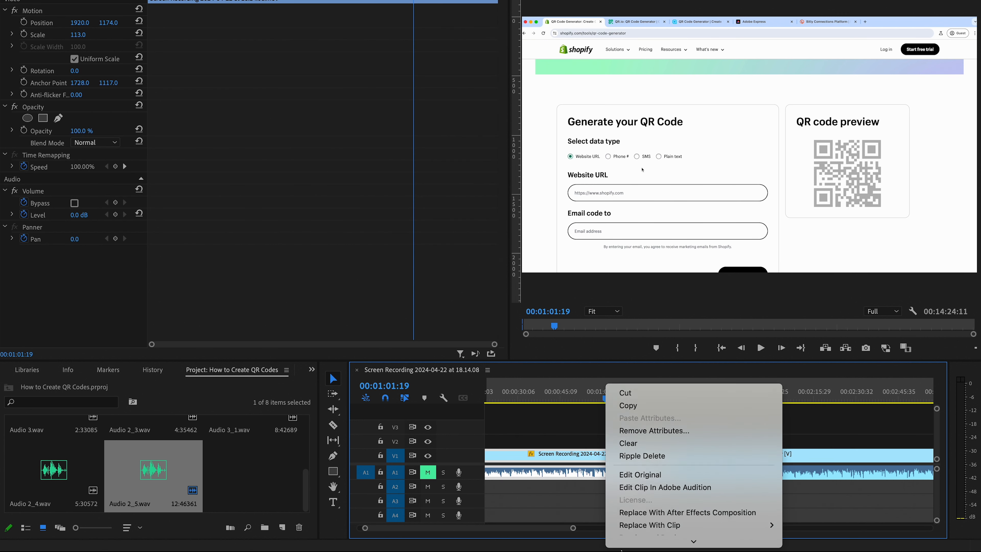
click(628, 517)
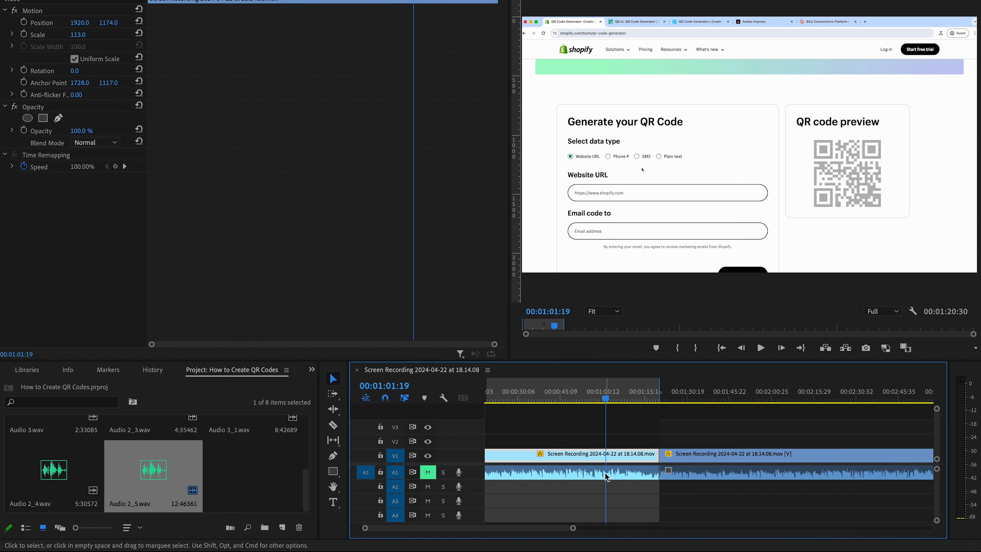
key(super+z)
Cut the first clip's audio on track A1 at the playhead and delete the portion between the cut and the second clip
key(c)
click(606, 475)
key(v)
click(619, 473)
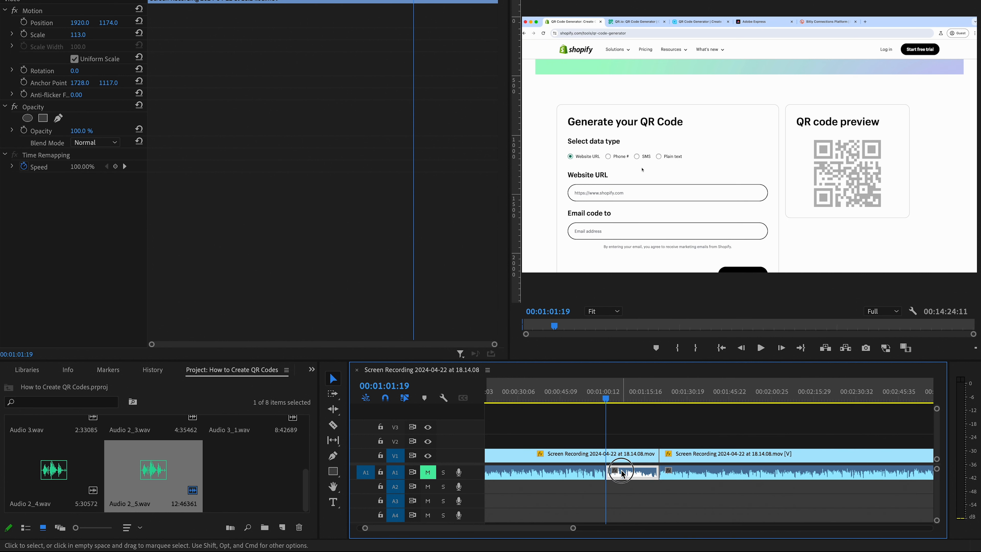
key(Delete)
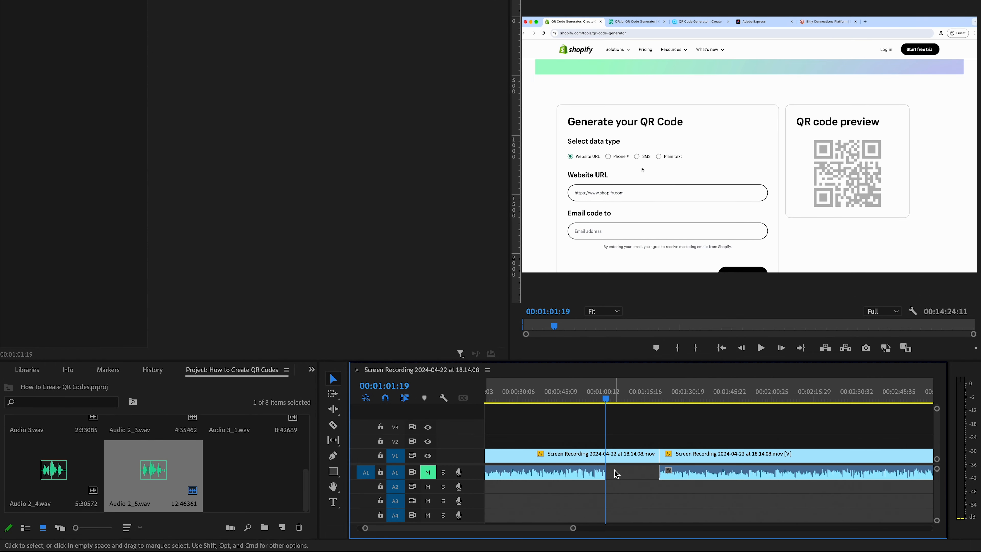
Set an In point at 00:01:01:19 and record about 18 seconds of voice-over on track A2 from there
key(i)
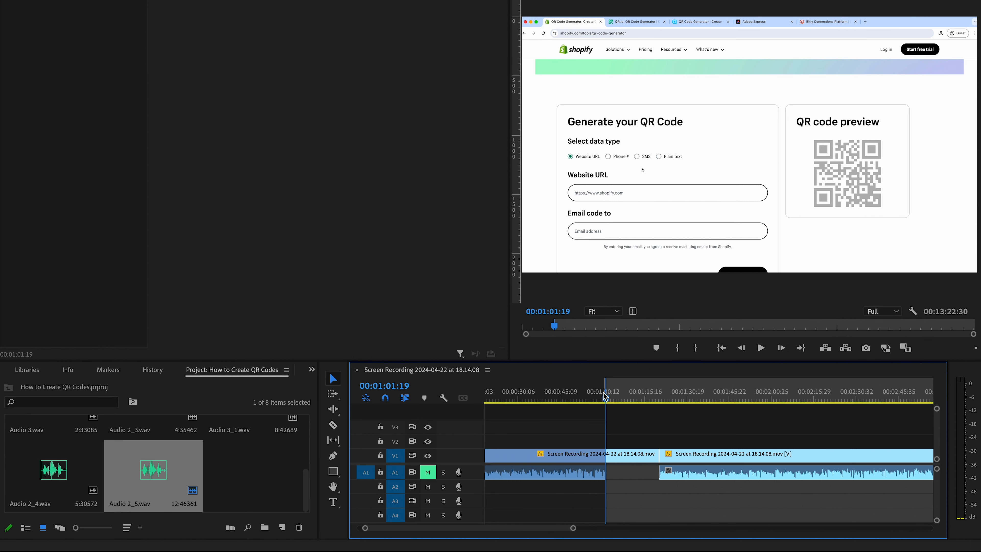
click(459, 490)
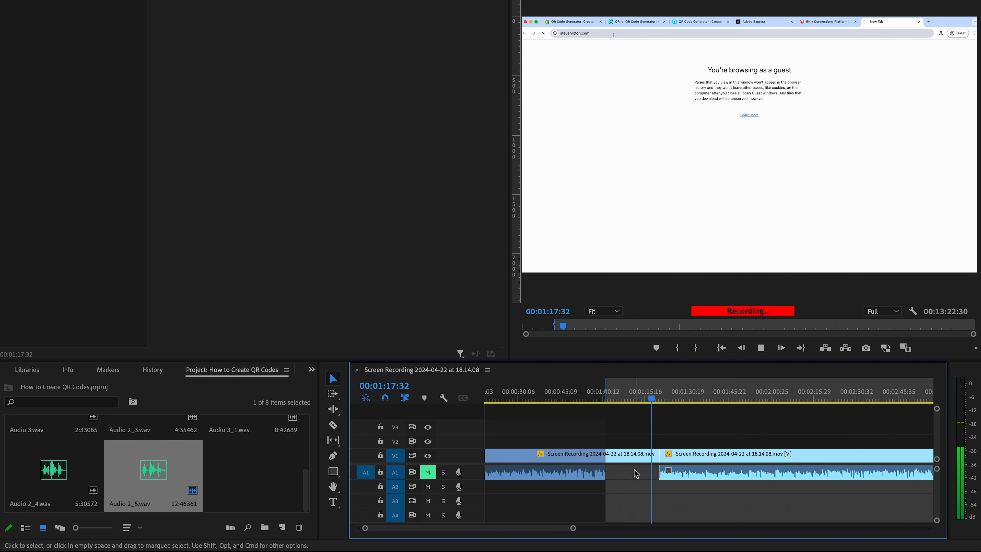
key(space)
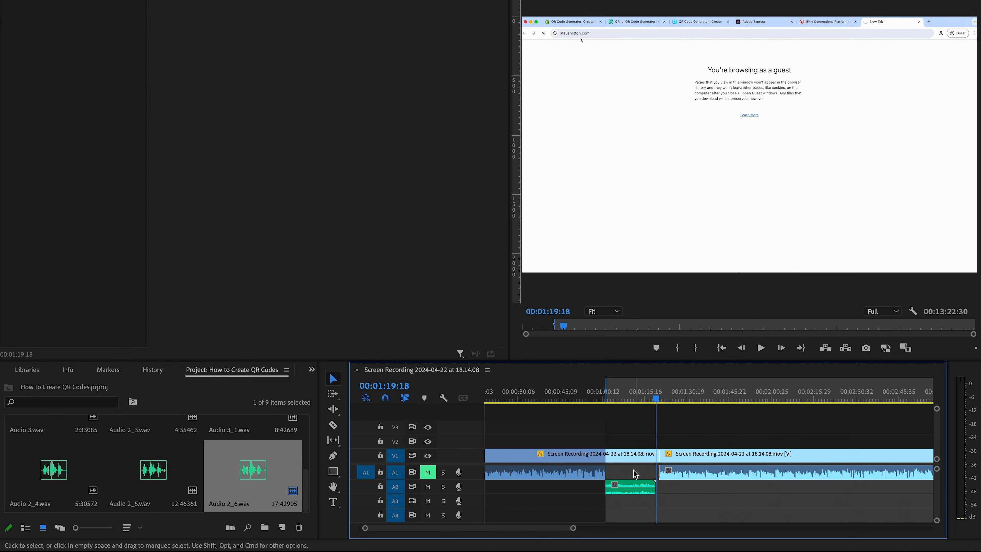
Move the new voice-over clip from track A2 into the gap on track A1, and delete it there
drag(633, 485, 634, 471)
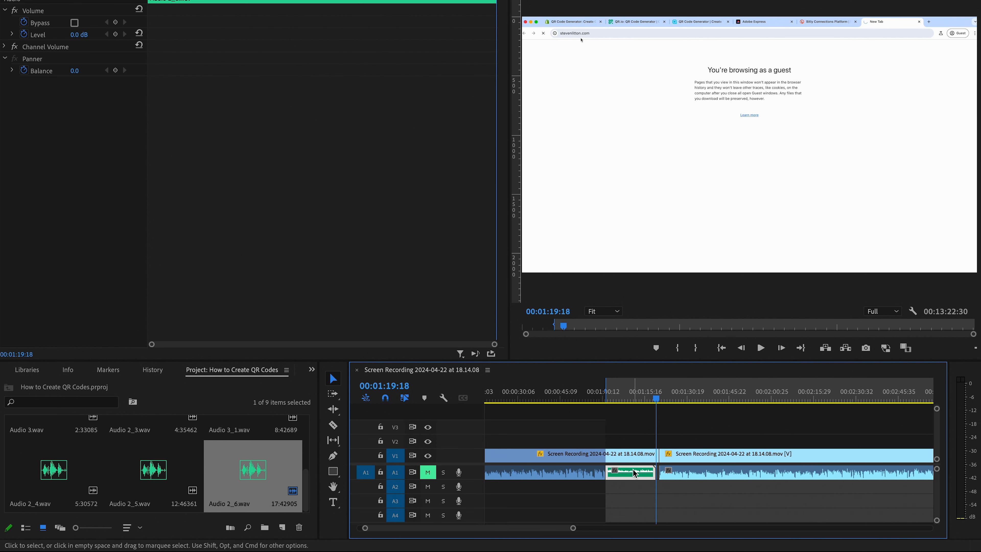
key(Delete)
Open the voice-over record settings for audio track A2
click(459, 473)
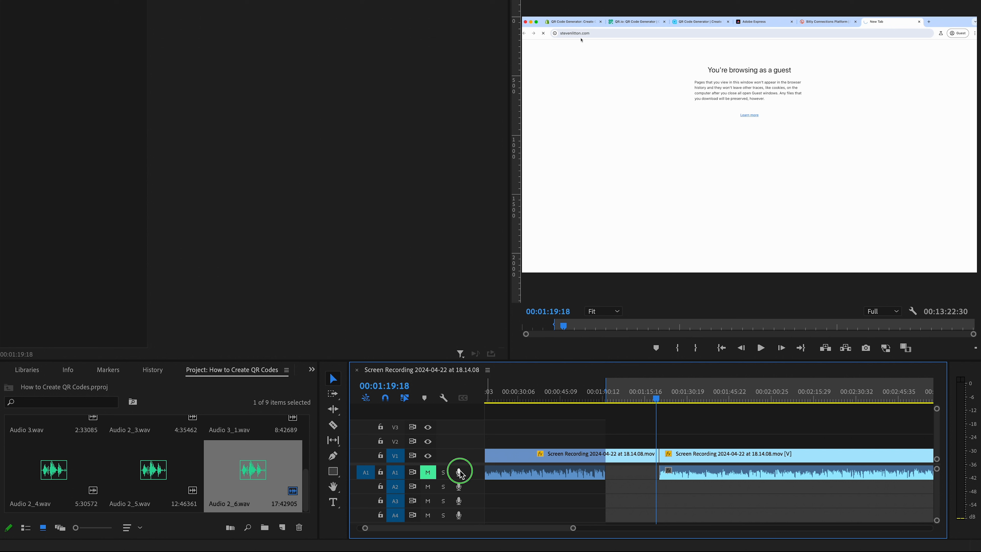
right_click(462, 474)
click(649, 511)
right_click(460, 491)
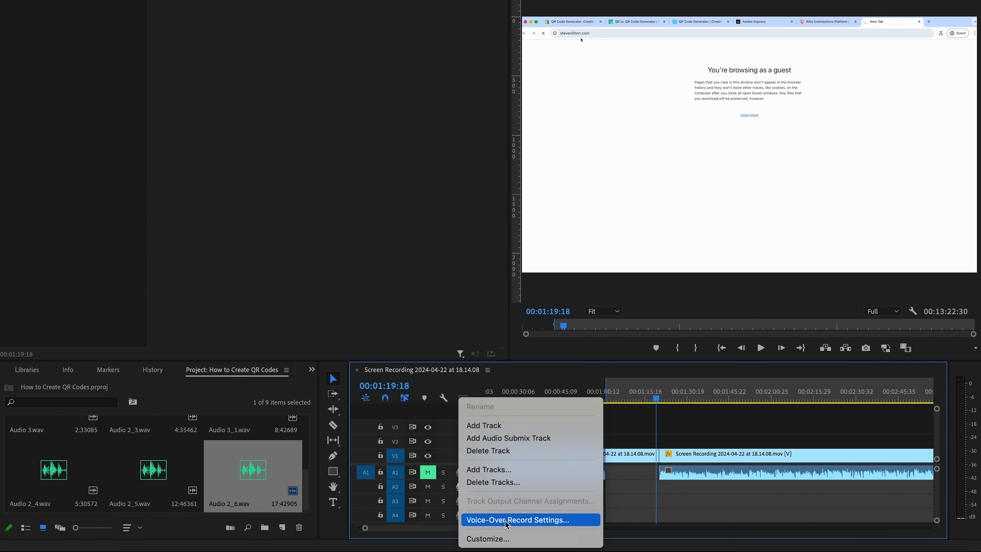
click(651, 503)
right_click(462, 488)
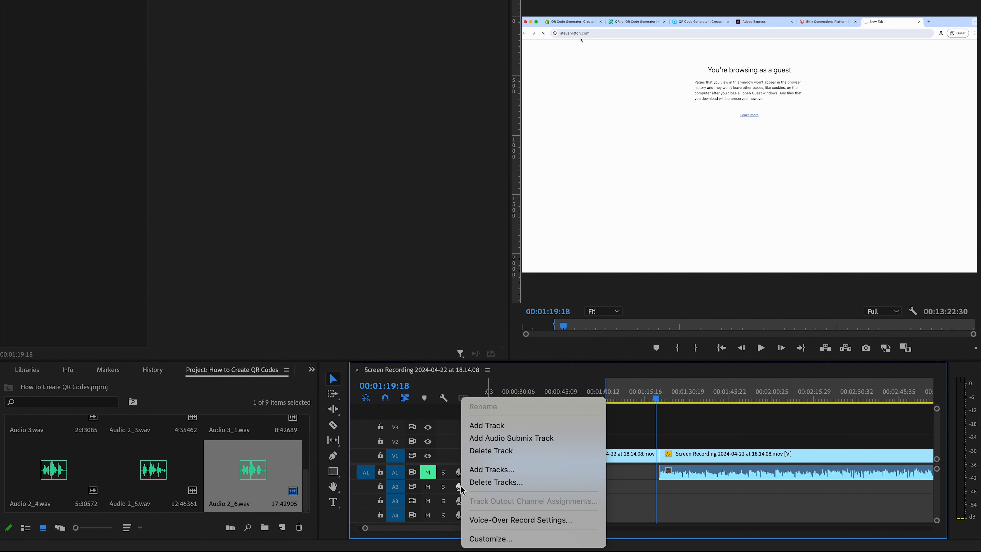
click(493, 520)
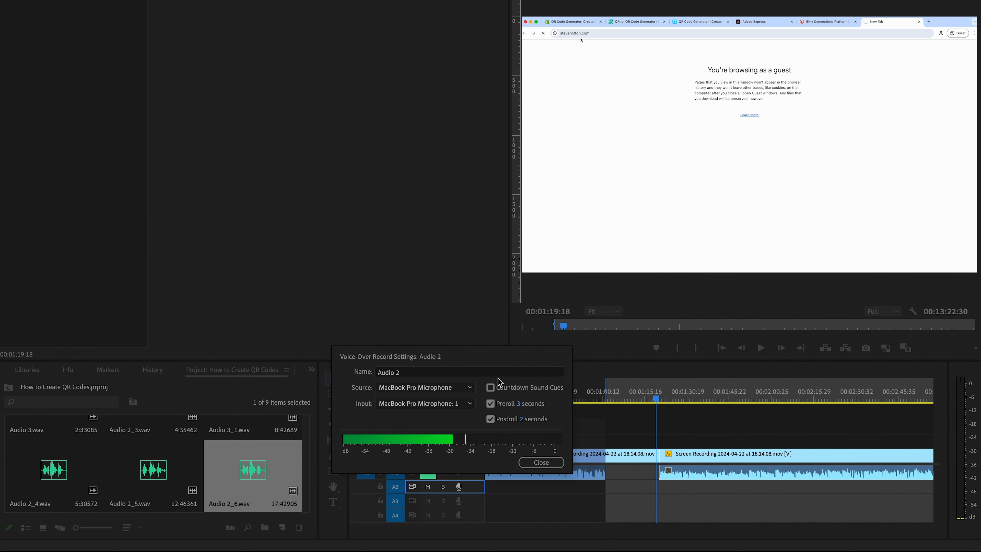
Examine the available microphone sources and input channels in the voice-over record settings, leaving MacBook Pro Microphone selected
click(416, 388)
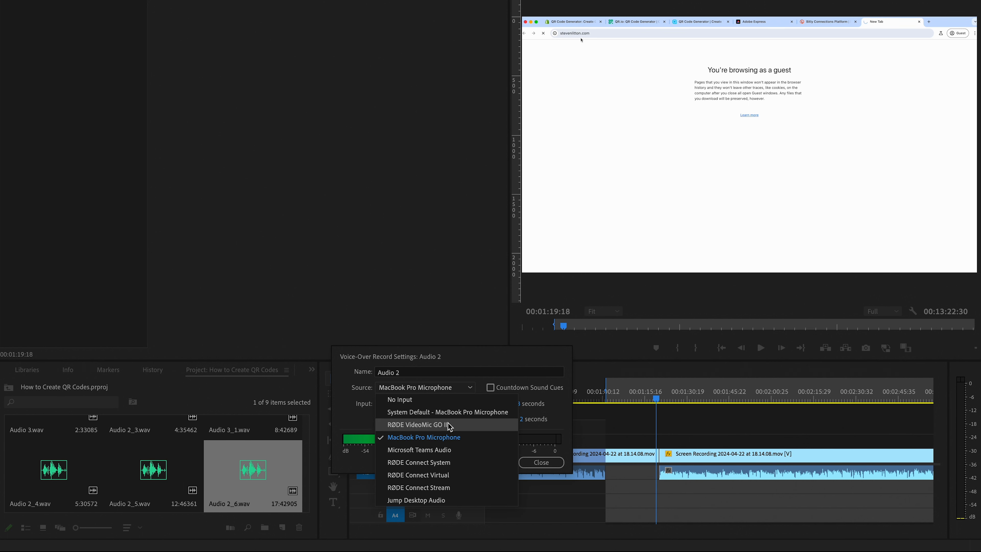
click(355, 420)
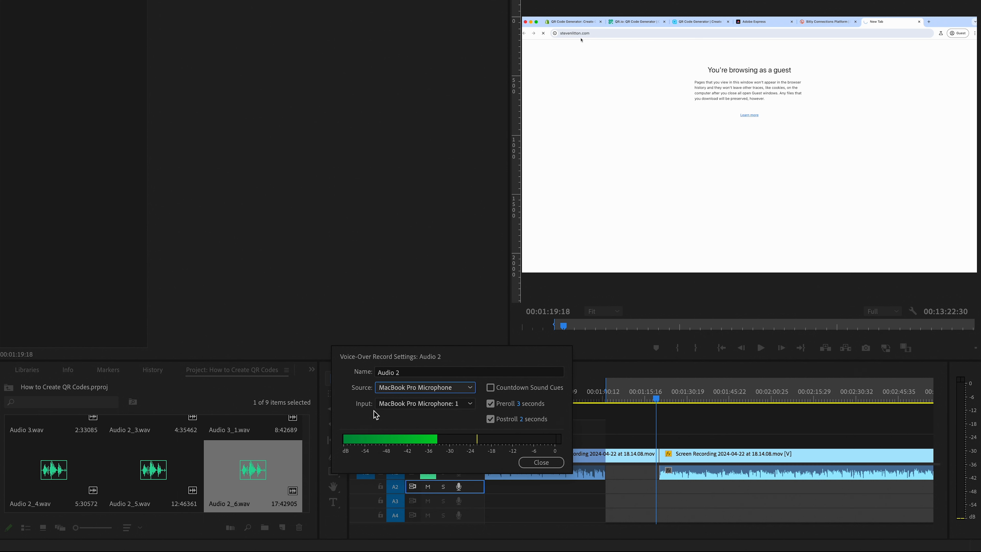
click(402, 402)
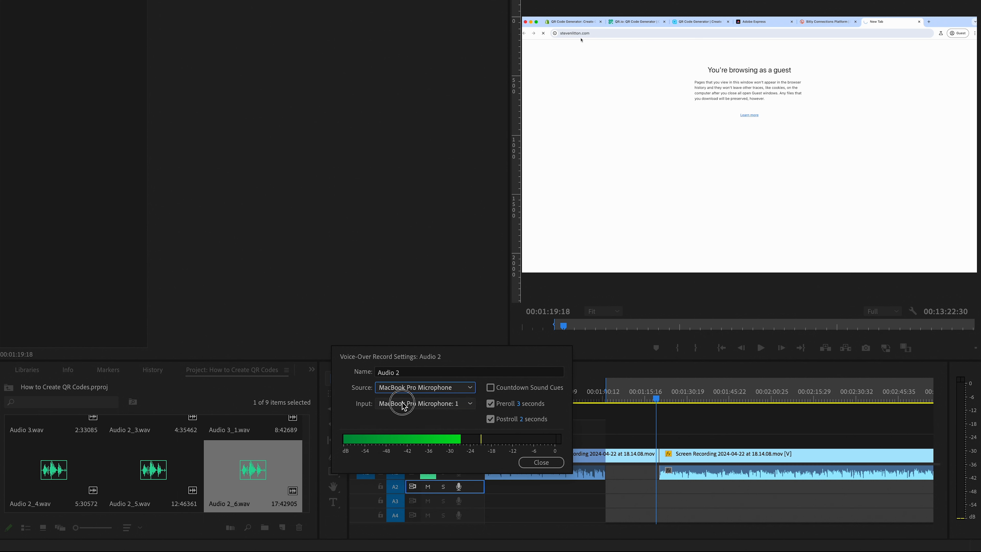
click(354, 416)
click(410, 389)
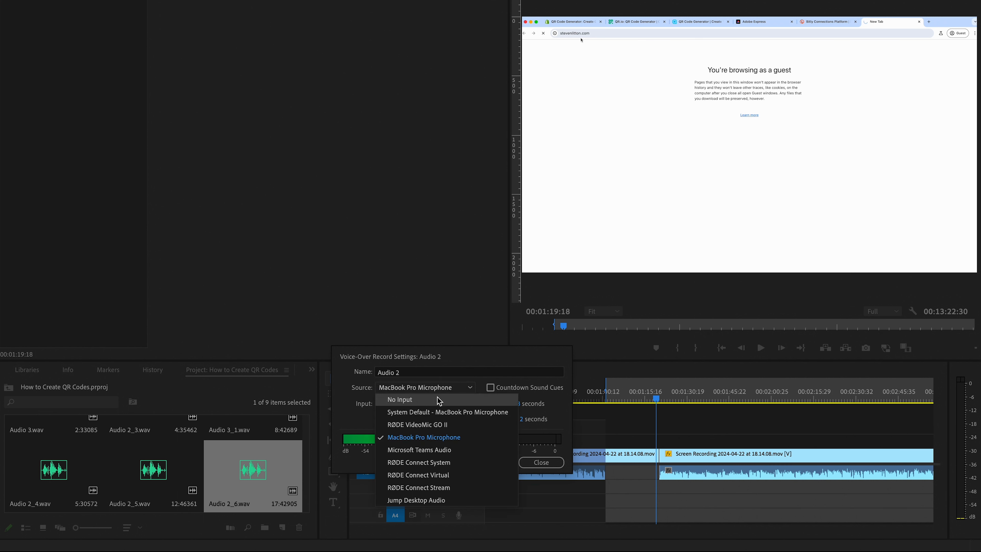
click(376, 413)
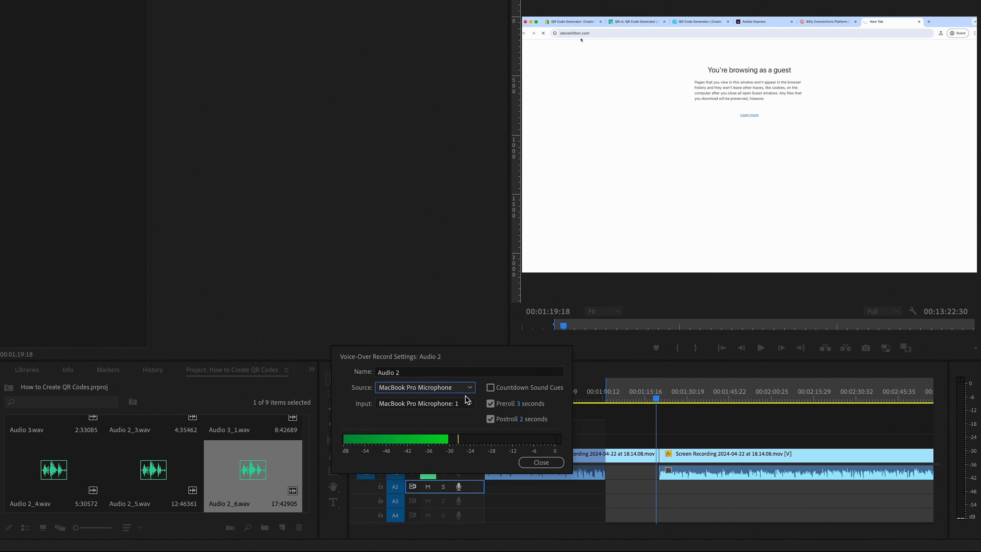
Keep preroll at 3 seconds and postroll at 2 seconds, toggle Countdown Sound Cues, and close the voice-over record settings
click(518, 404)
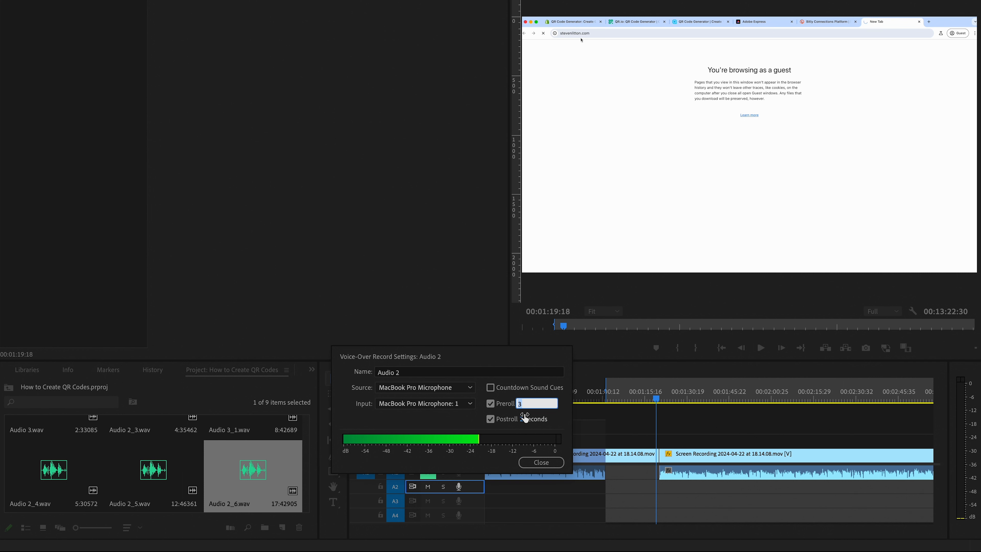
key(Tab)
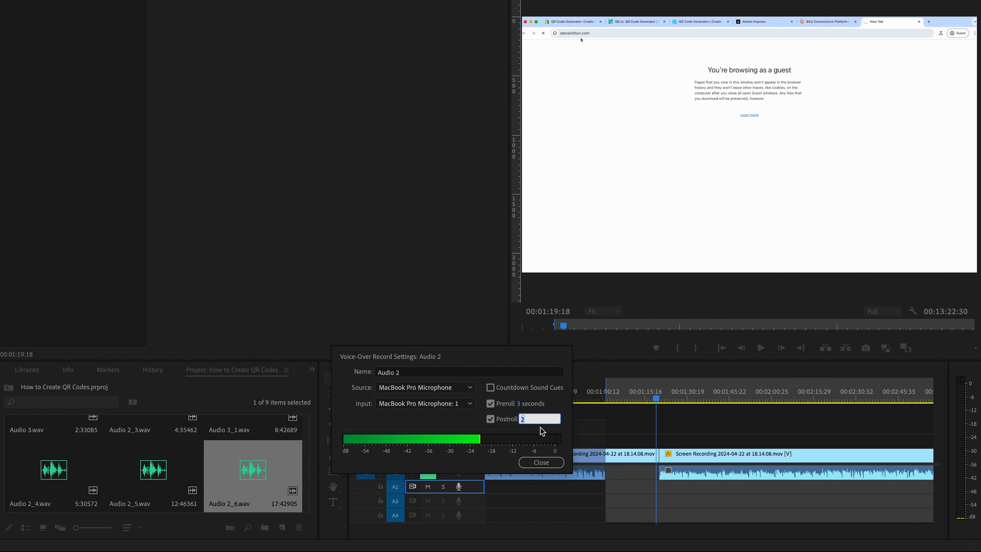
key(Return)
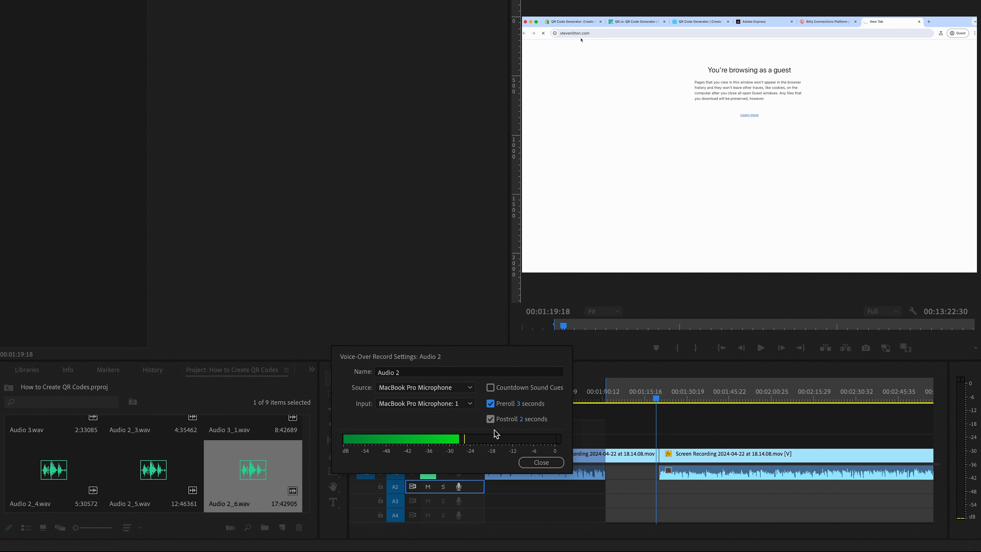
click(490, 389)
click(542, 462)
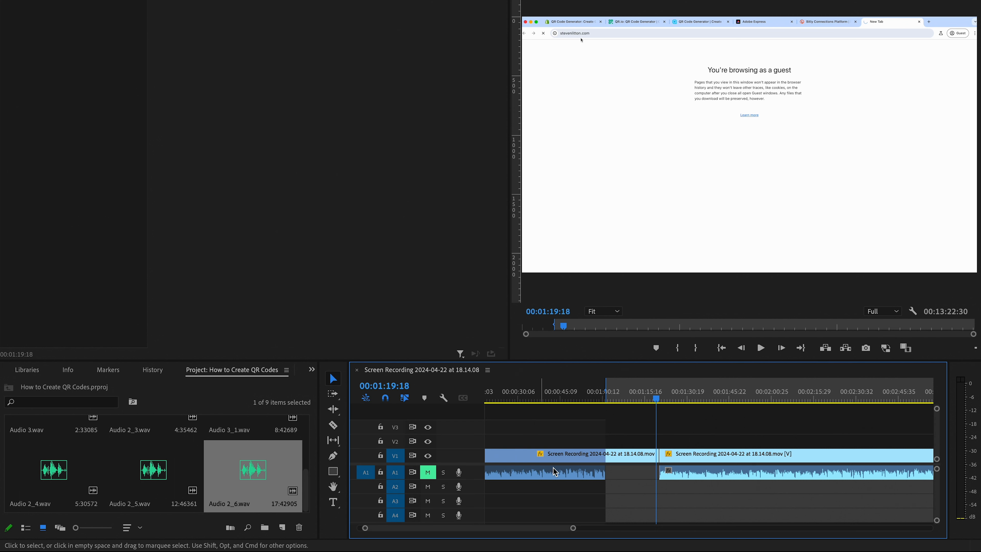
Record about 3.5 seconds of voice-over on track A2 from the existing In point, and delete the recorded clip from the timeline
click(625, 394)
drag(628, 396, 624, 398)
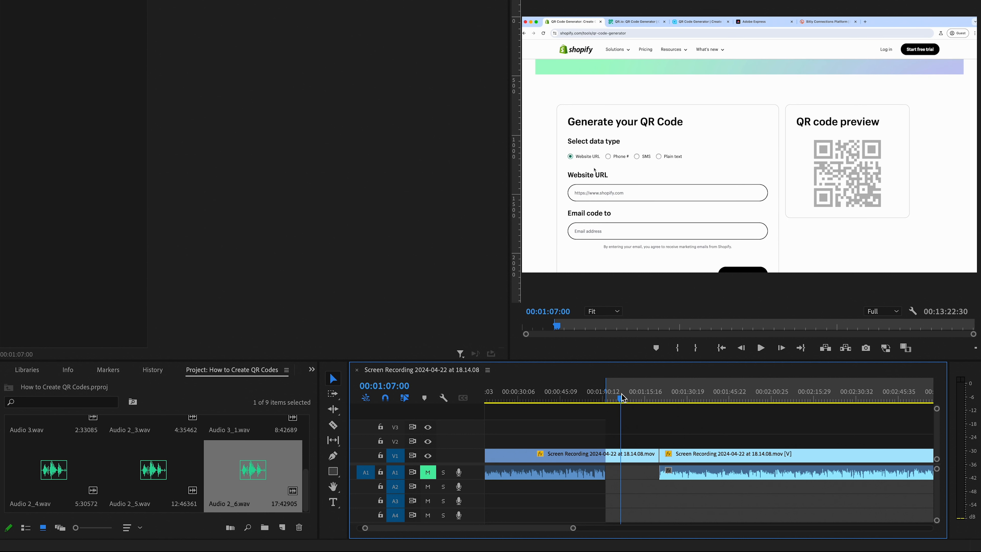
click(645, 399)
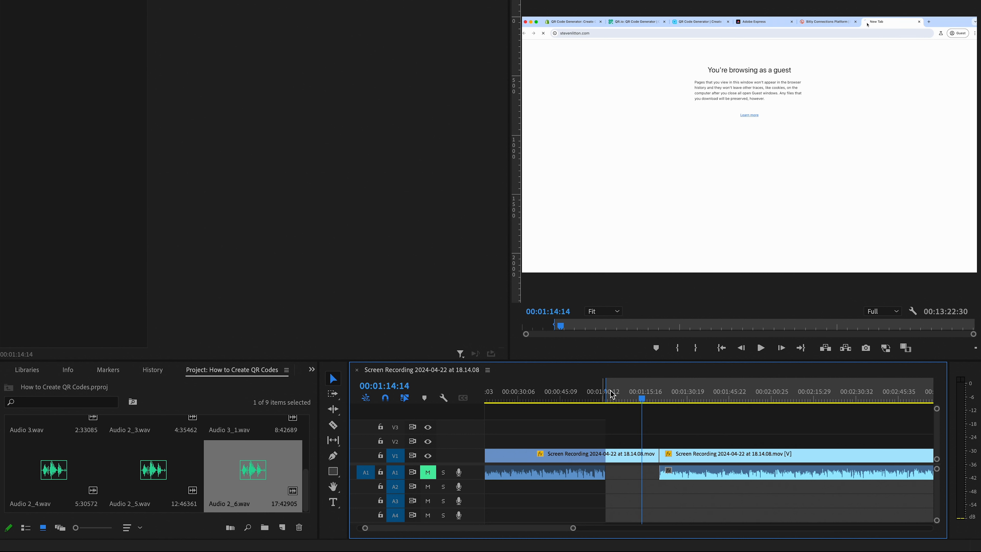
click(460, 488)
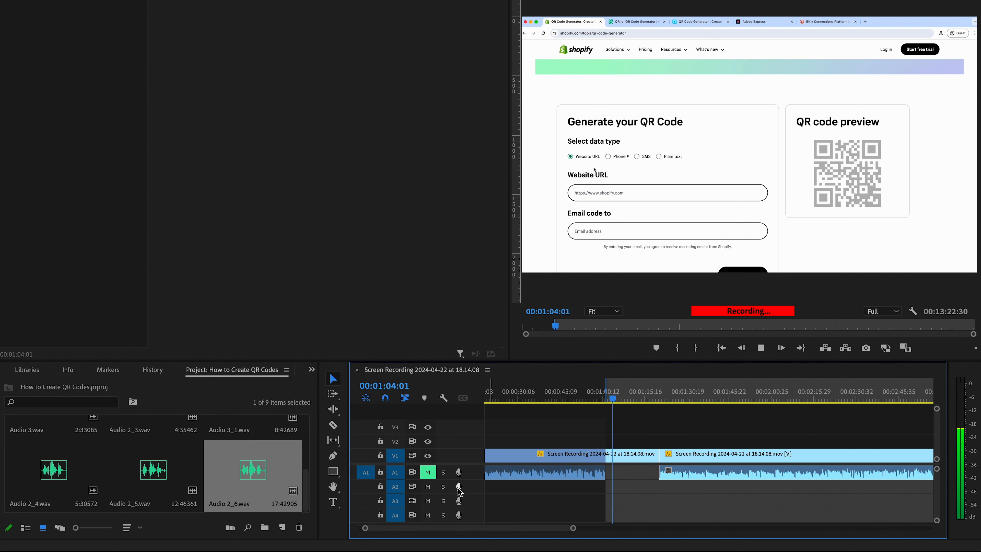
key(space)
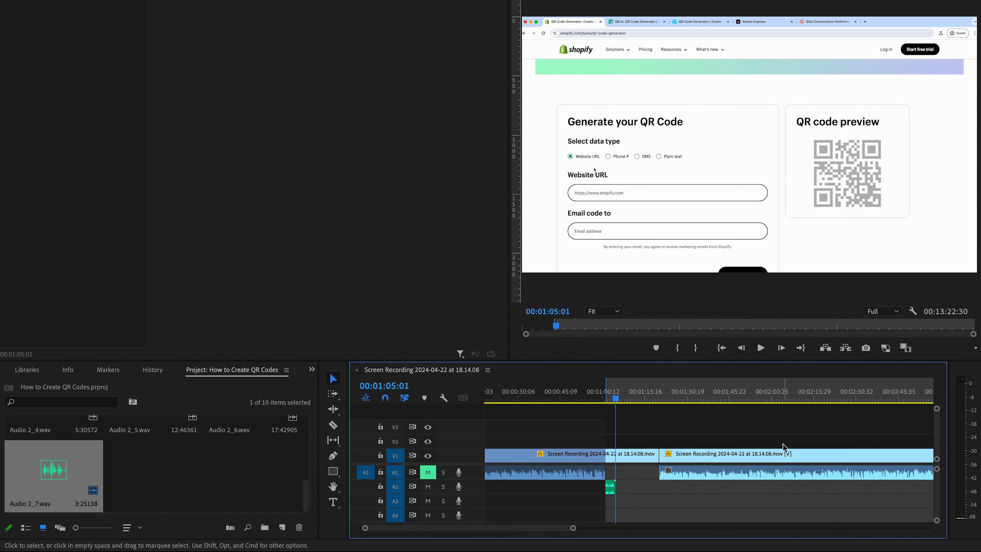
click(611, 492)
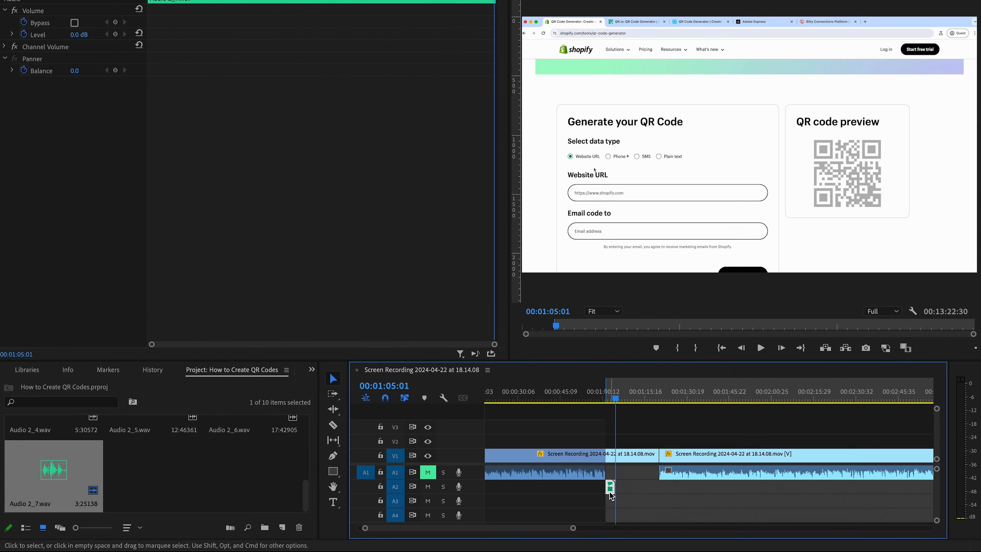
key(Delete)
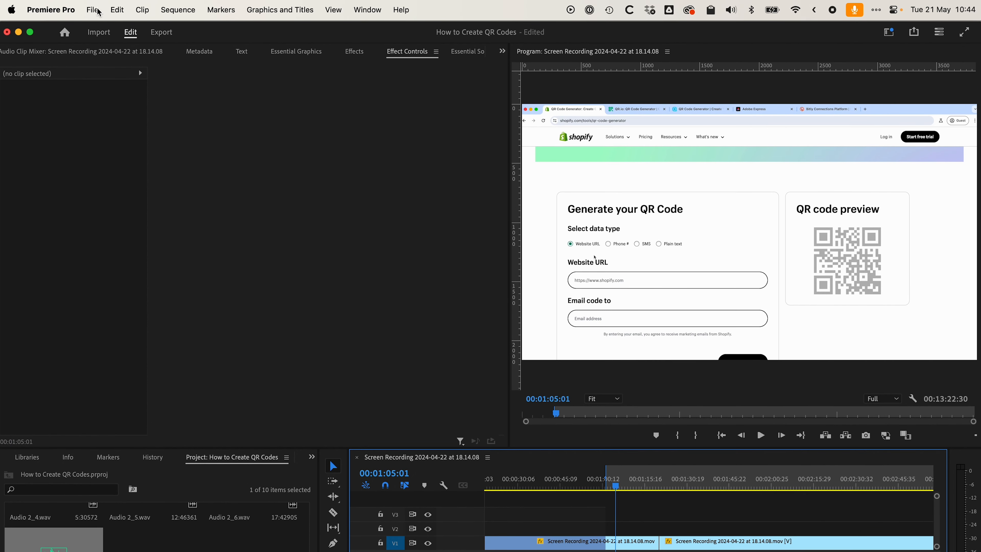
Check the default input microphone in the Audio Hardware preferences and dismiss them without changes
click(63, 12)
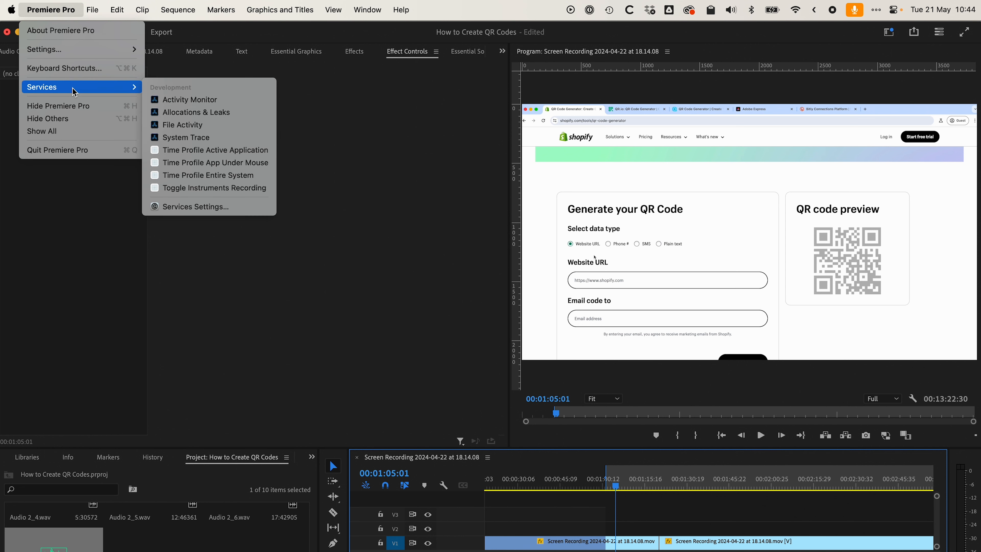
mouse_move(52, 50)
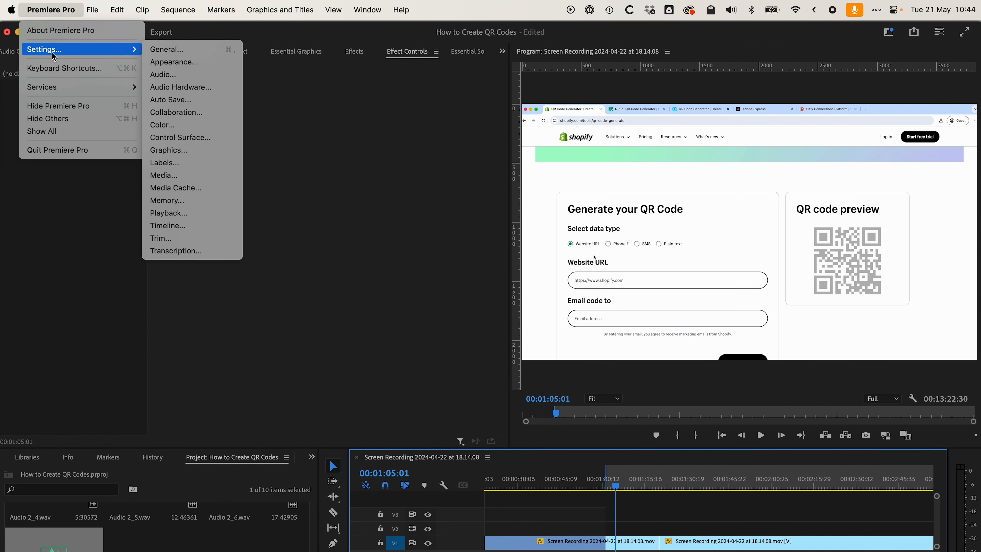
click(172, 88)
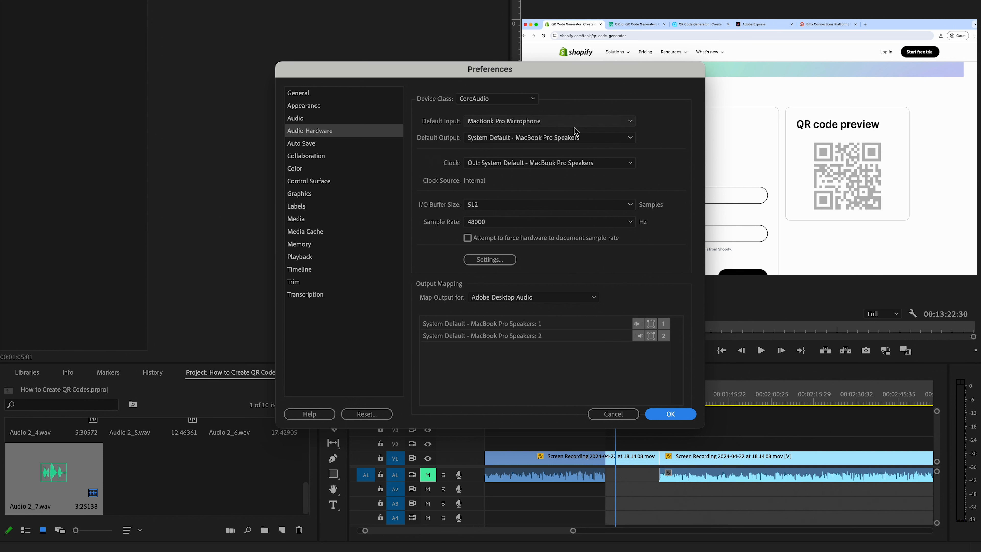
click(618, 410)
Set an In point at 00:14:40:25, past the last clip, and record about 4 seconds of voice-over on track A2 from there
drag(618, 403, 613, 403)
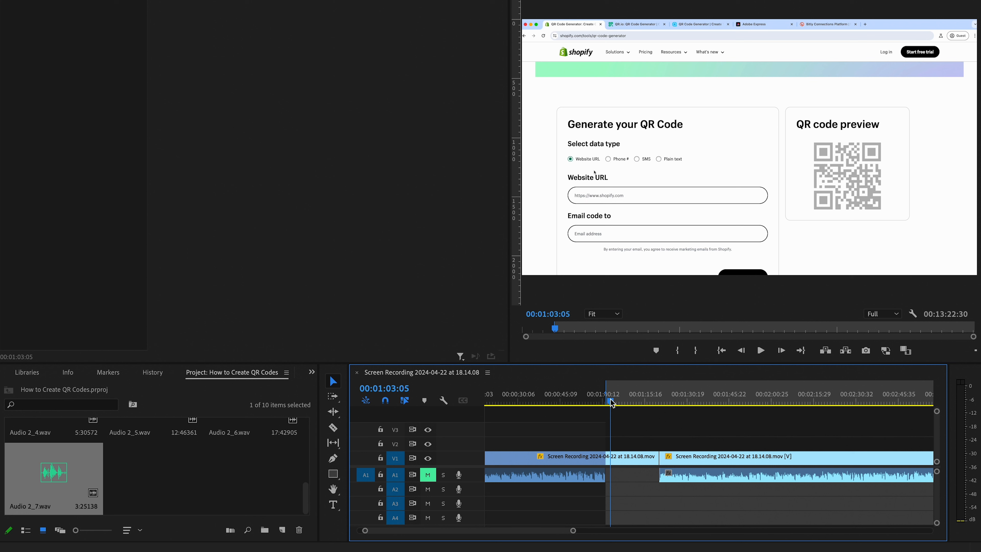
drag(612, 403, 610, 404)
scroll(704, 477, right, 15)
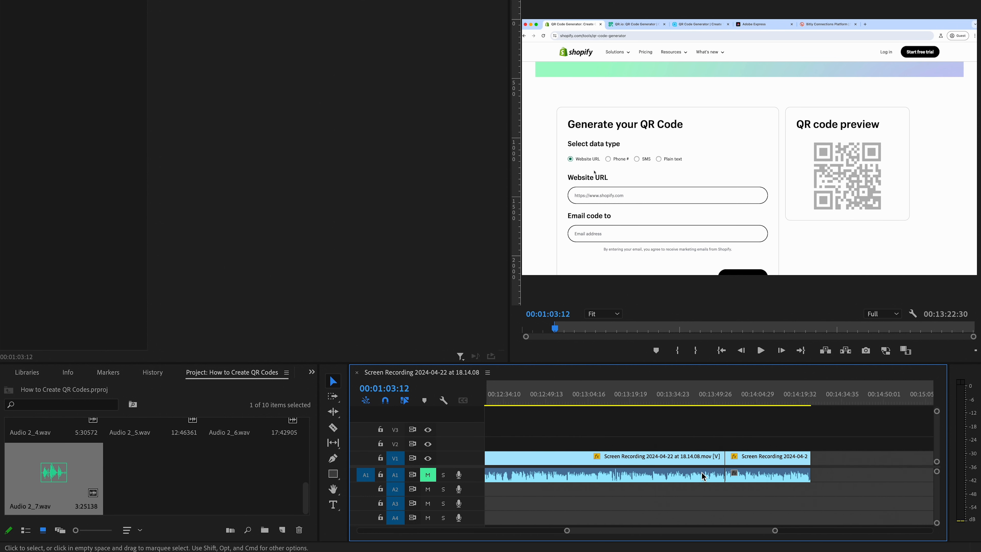
scroll(704, 476, right, 6)
click(583, 399)
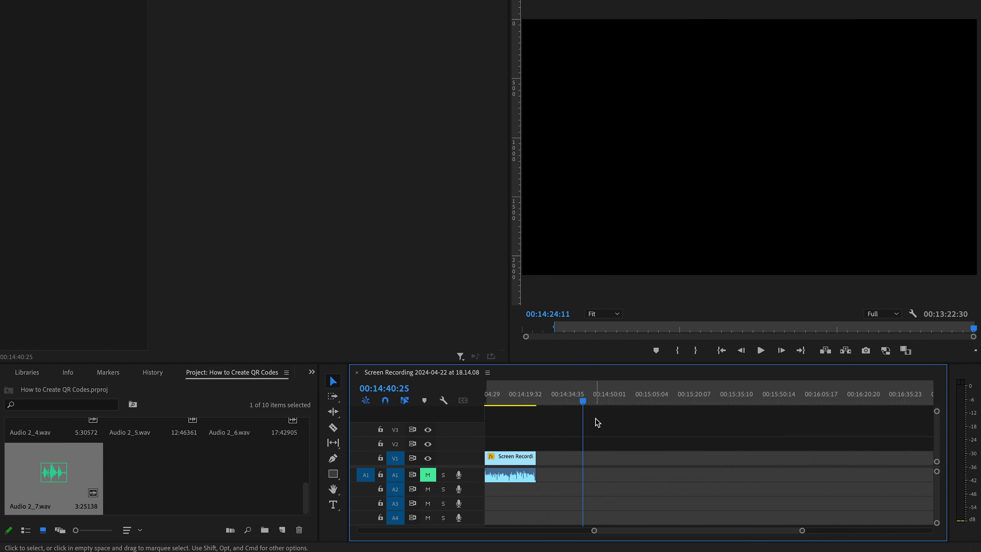
click(588, 446)
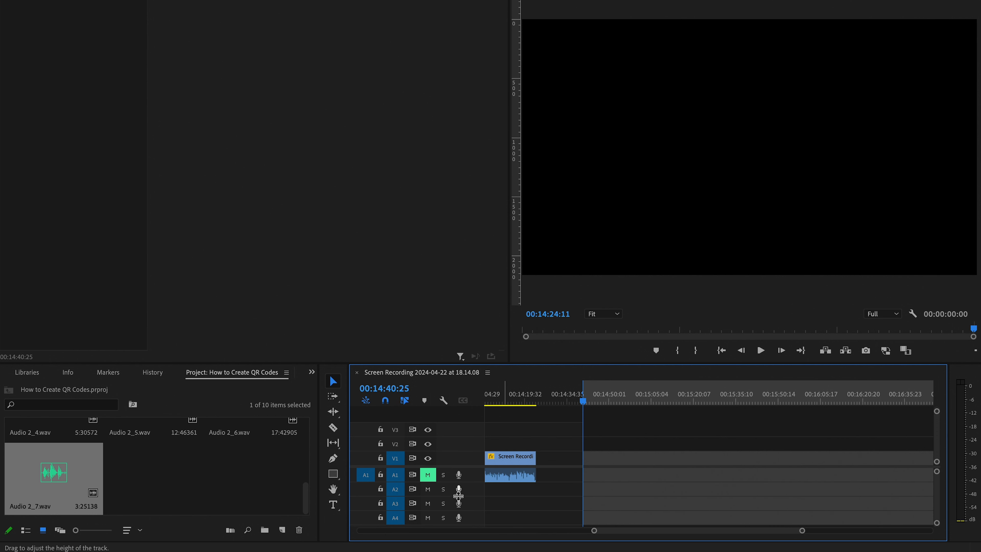
click(459, 489)
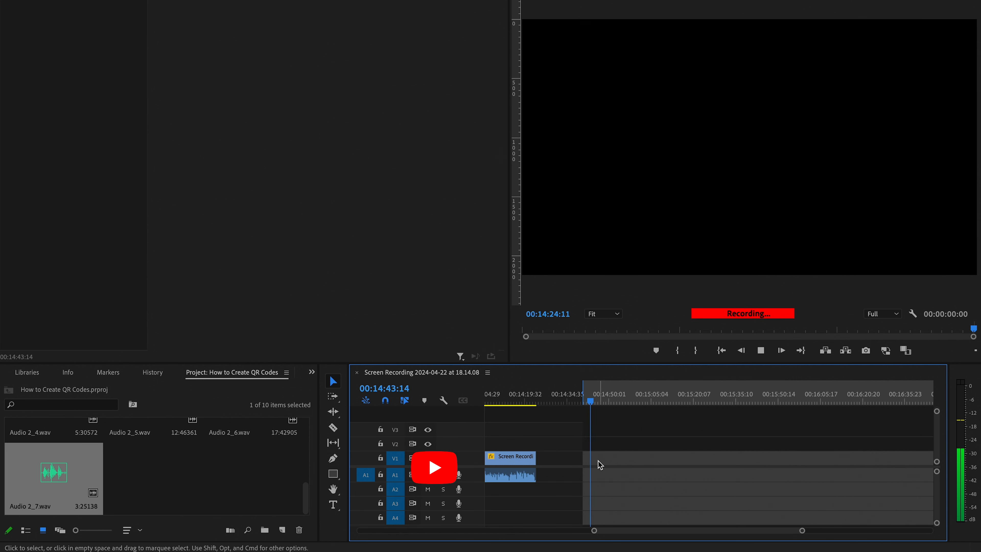
key(space)
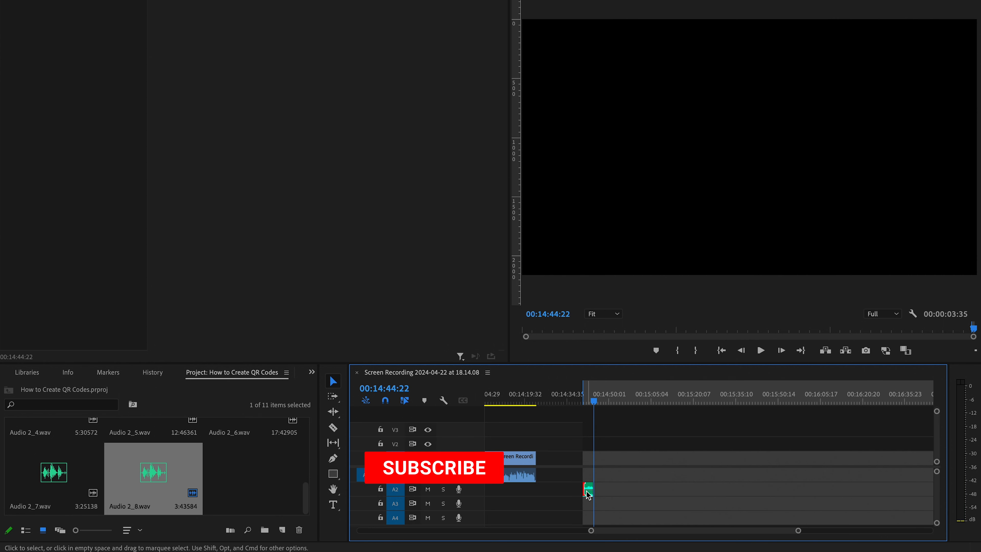
key(backslash)
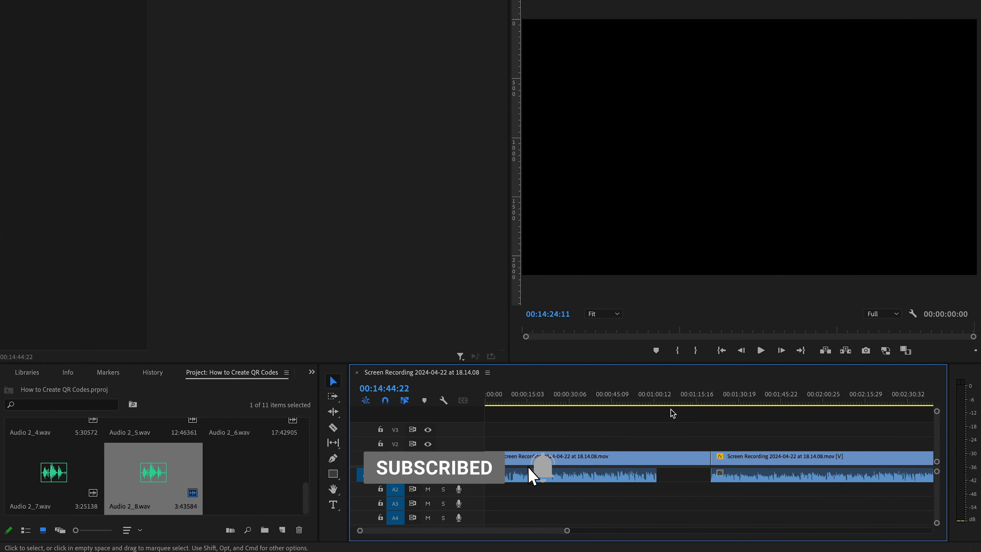